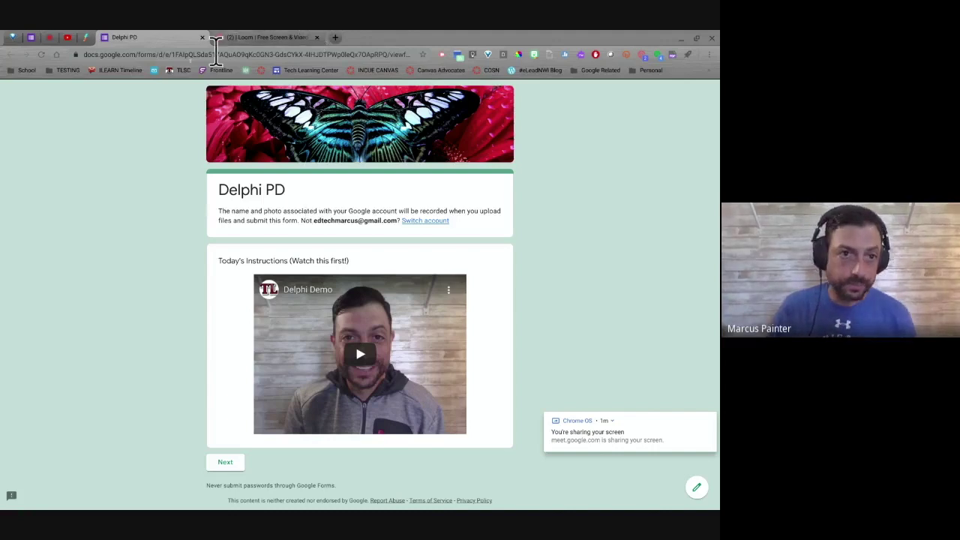
Switch to YouTube Studio and view the options for creating or uploading a video.
{"action": "left_click", "coordinate": [68, 36]}
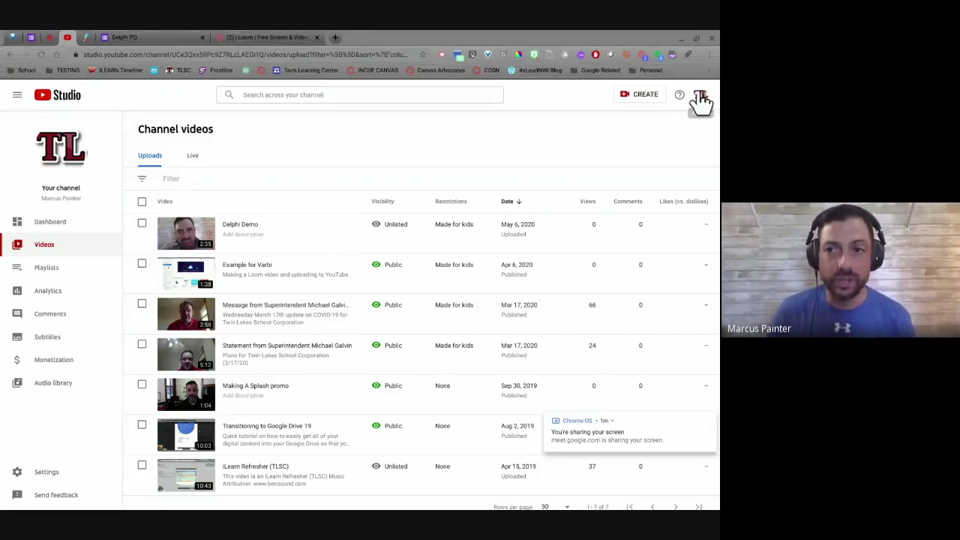
{"action": "left_click", "coordinate": [634, 100]}
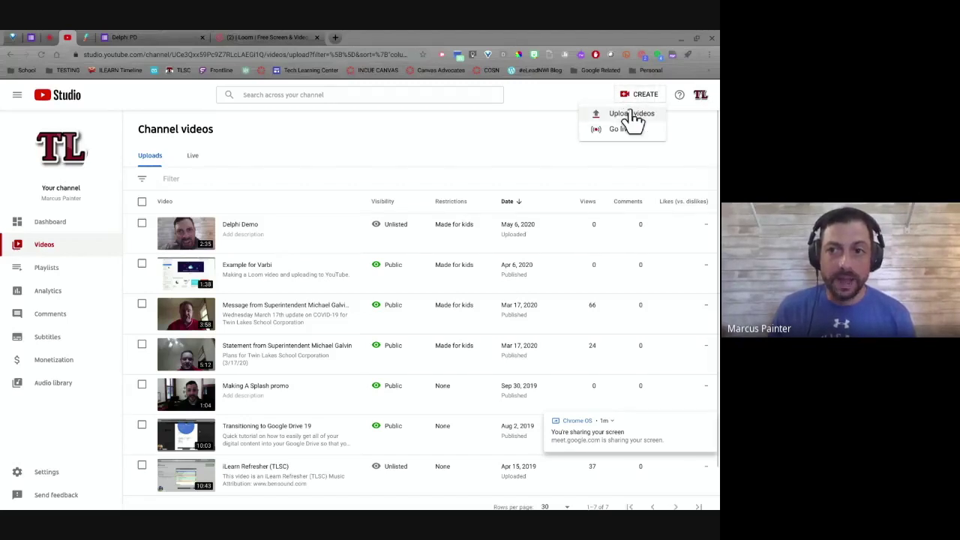
{"action": "left_click", "coordinate": [538, 124]}
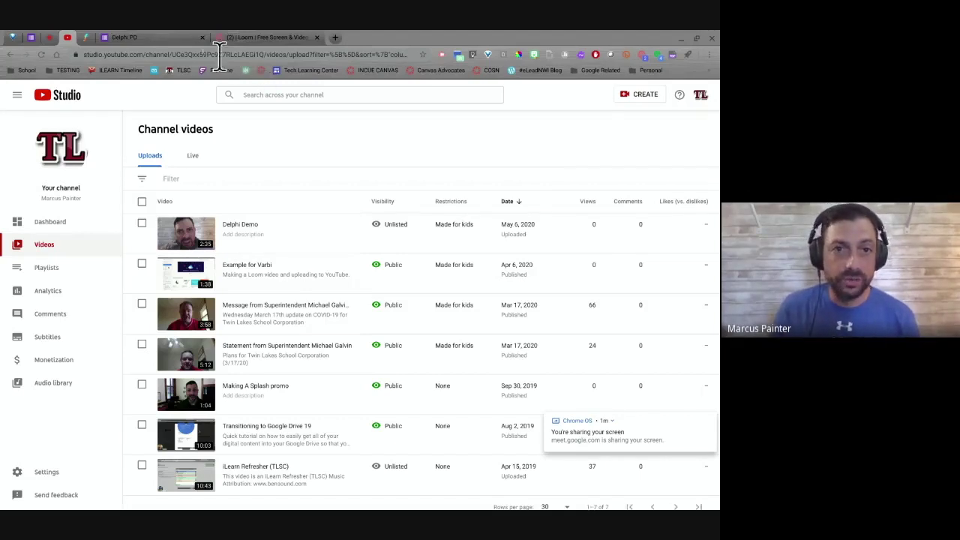
Open the Delphi PD form in the editor and examine section 1 with its embedded instructions video.
{"action": "left_click", "coordinate": [145, 39]}
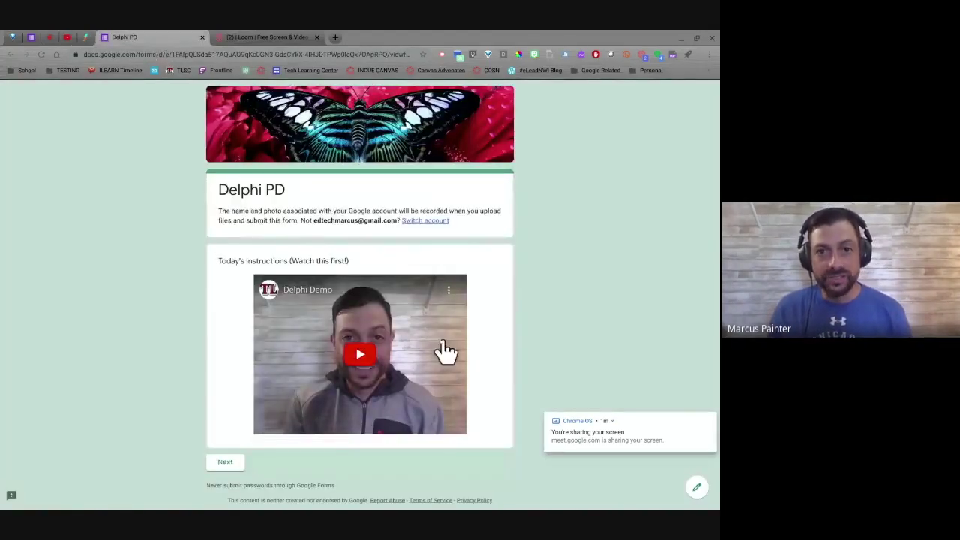
{"action": "left_click", "coordinate": [29, 38]}
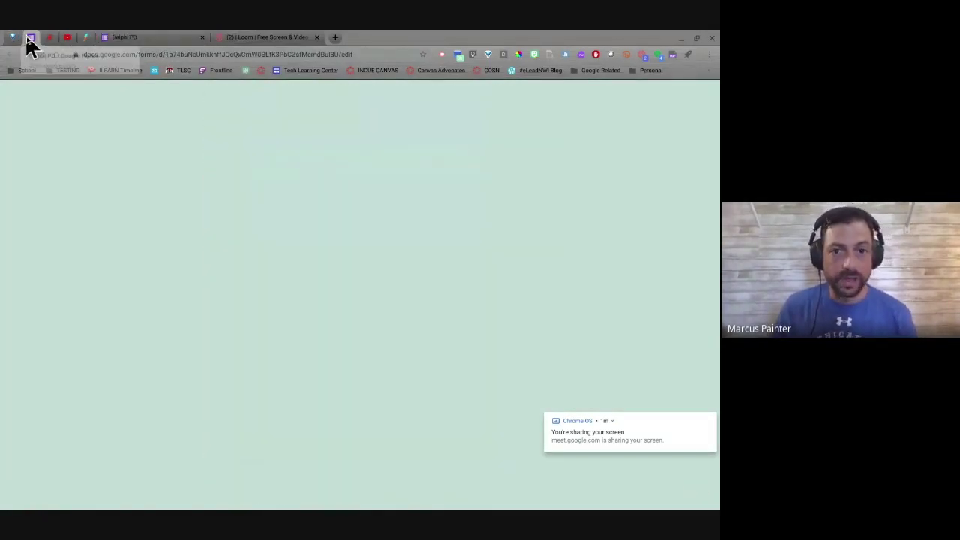
{"action": "scroll", "coordinate": [650, 187], "scroll_direction": "down", "scroll_amount": 4}
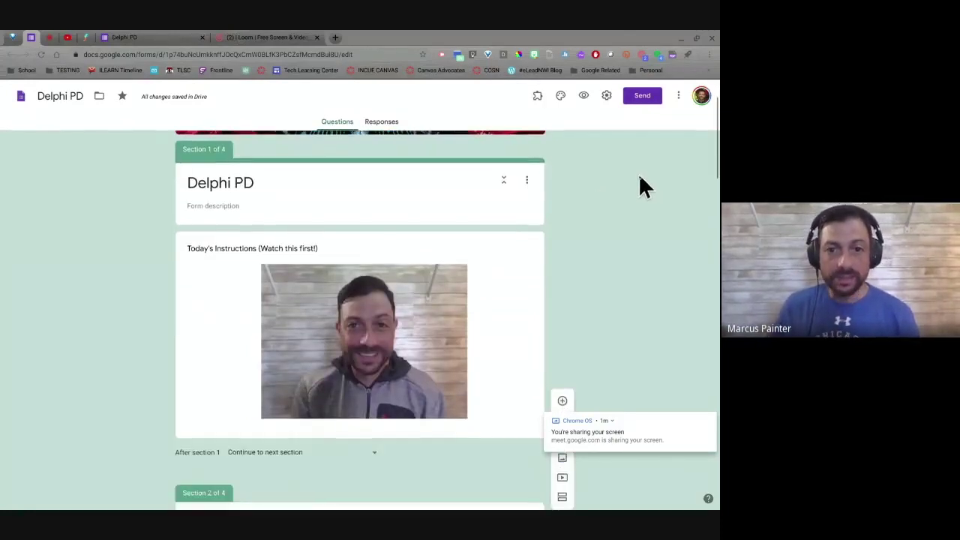
{"action": "scroll", "coordinate": [639, 186], "scroll_direction": "up", "scroll_amount": 2}
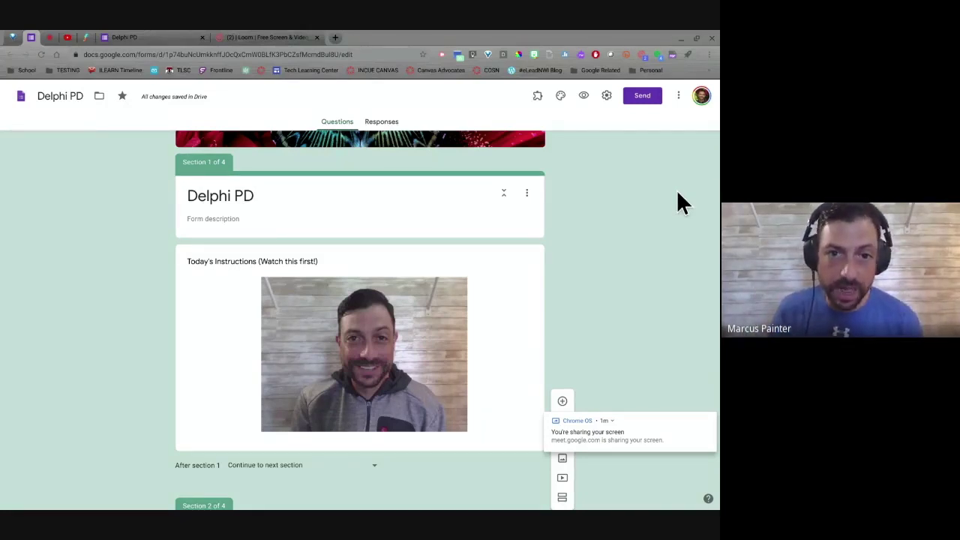
{"action": "scroll", "coordinate": [450, 191], "scroll_direction": "down", "scroll_amount": 1}
{"action": "scroll", "coordinate": [488, 210], "scroll_direction": "down", "scroll_amount": 1}
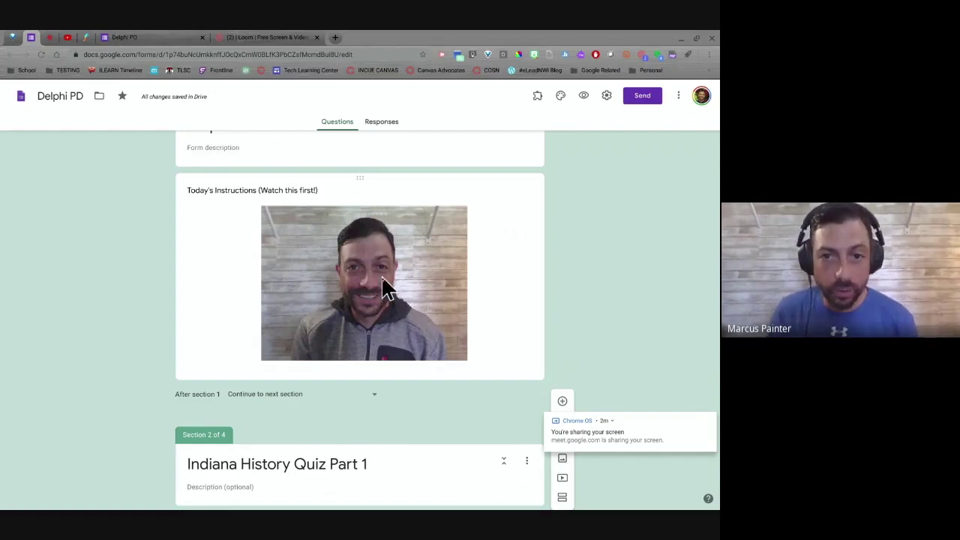
{"action": "scroll", "coordinate": [389, 257], "scroll_direction": "down", "scroll_amount": 1}
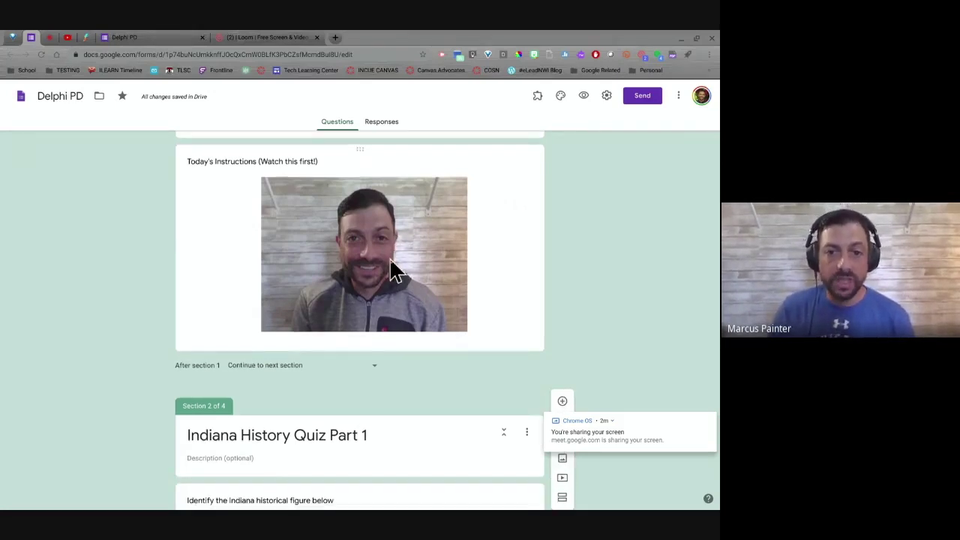
Examine the Indiana History Quiz Part 1 section, including its image-based question and the question with picture answer options.
{"action": "scroll", "coordinate": [389, 257], "scroll_direction": "down", "scroll_amount": 2}
{"action": "scroll", "coordinate": [391, 264], "scroll_direction": "down", "scroll_amount": 5}
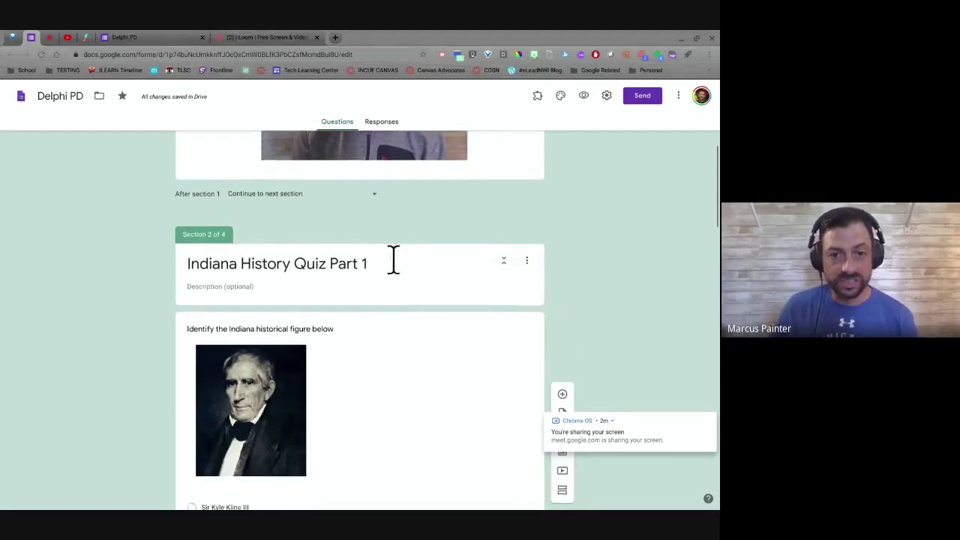
{"action": "scroll", "coordinate": [392, 260], "scroll_direction": "down", "scroll_amount": 1}
{"action": "scroll", "coordinate": [393, 261], "scroll_direction": "down", "scroll_amount": 1}
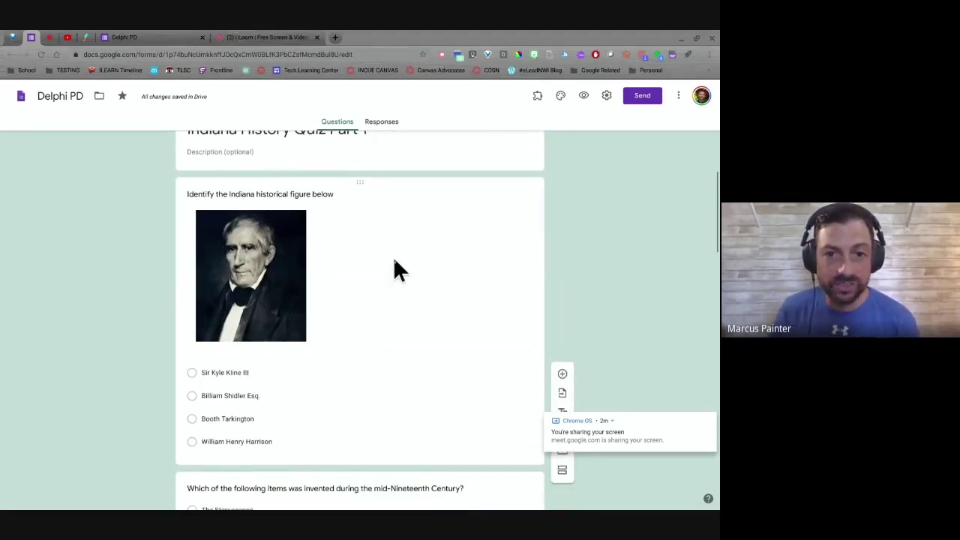
{"action": "scroll", "coordinate": [393, 257], "scroll_direction": "down", "scroll_amount": 1}
{"action": "scroll", "coordinate": [393, 256], "scroll_direction": "down", "scroll_amount": 1}
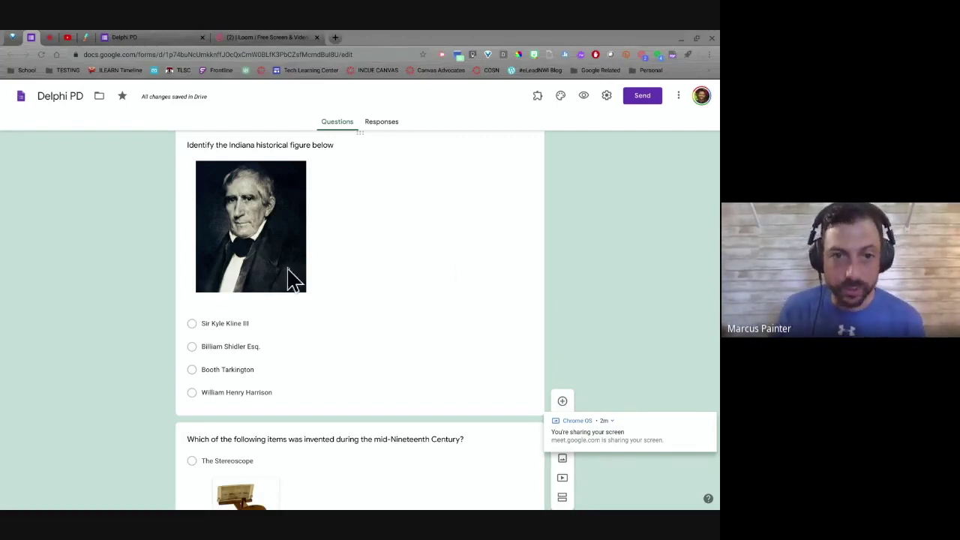
{"action": "scroll", "coordinate": [275, 223], "scroll_direction": "down", "scroll_amount": 1}
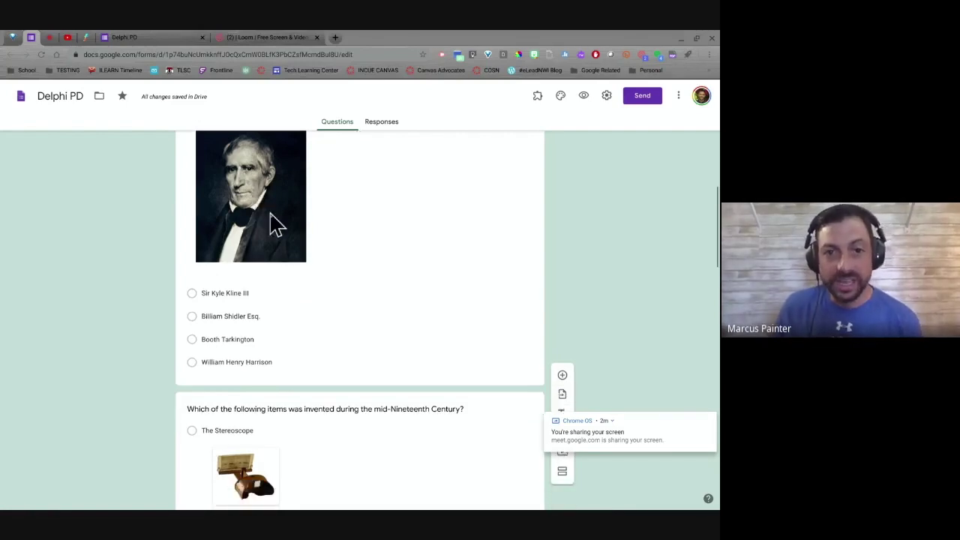
{"action": "scroll", "coordinate": [360, 250], "scroll_direction": "up", "scroll_amount": 1}
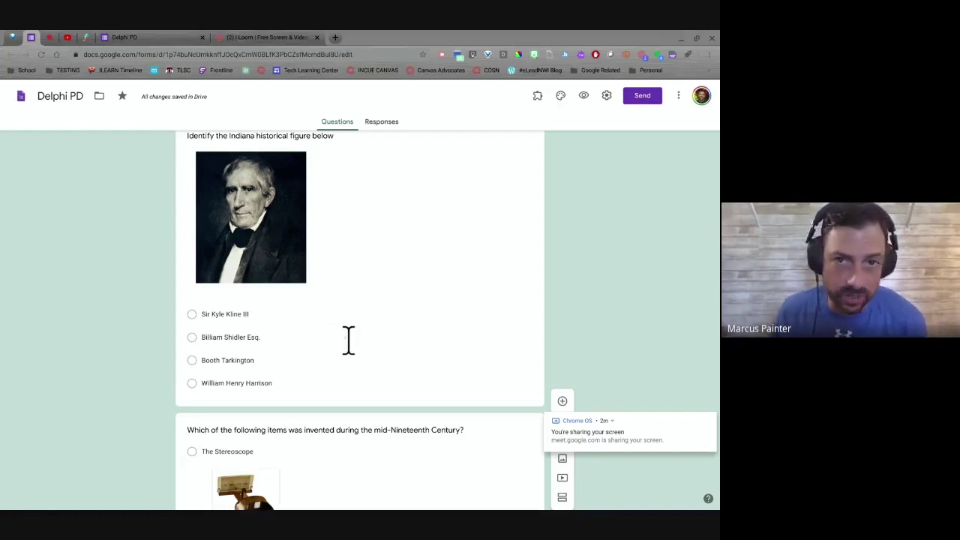
{"action": "scroll", "coordinate": [349, 339], "scroll_direction": "down", "scroll_amount": 1}
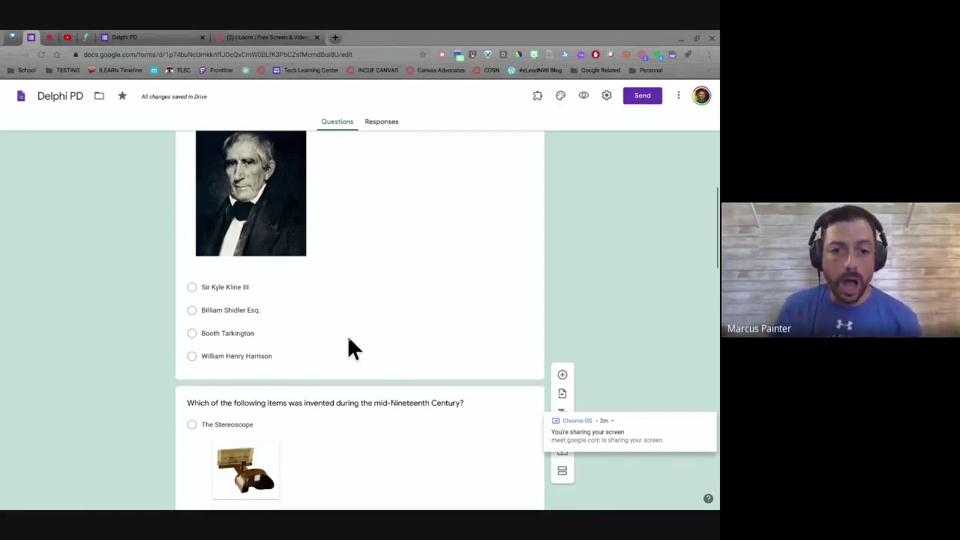
{"action": "scroll", "coordinate": [349, 338], "scroll_direction": "down", "scroll_amount": 5}
{"action": "scroll", "coordinate": [348, 337], "scroll_direction": "up", "scroll_amount": 1}
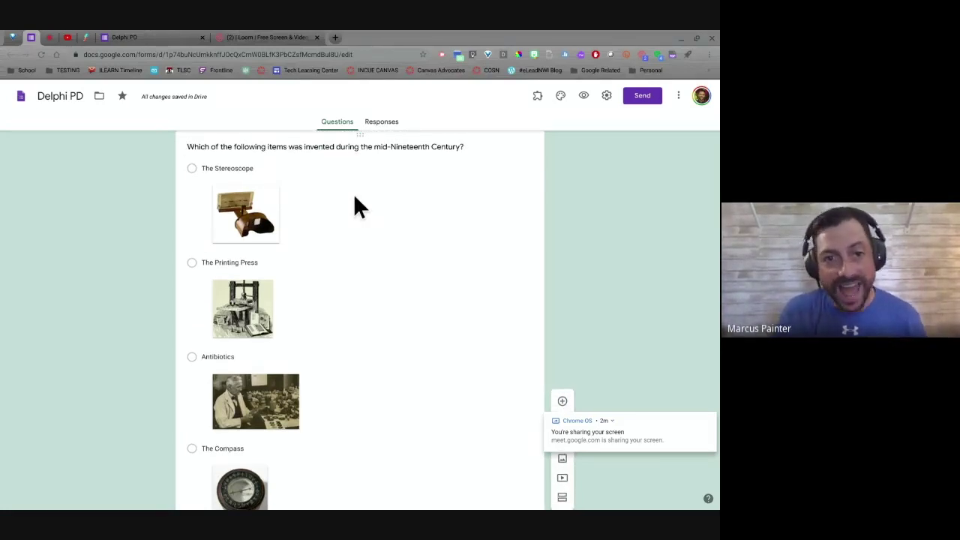
{"action": "scroll", "coordinate": [355, 199], "scroll_direction": "down", "scroll_amount": 2}
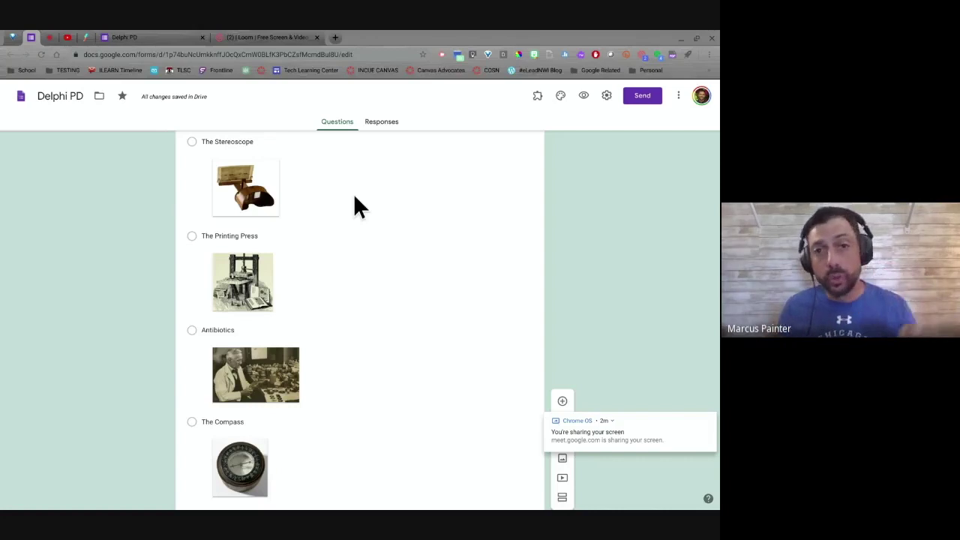
{"action": "scroll", "coordinate": [349, 195], "scroll_direction": "down", "scroll_amount": 1}
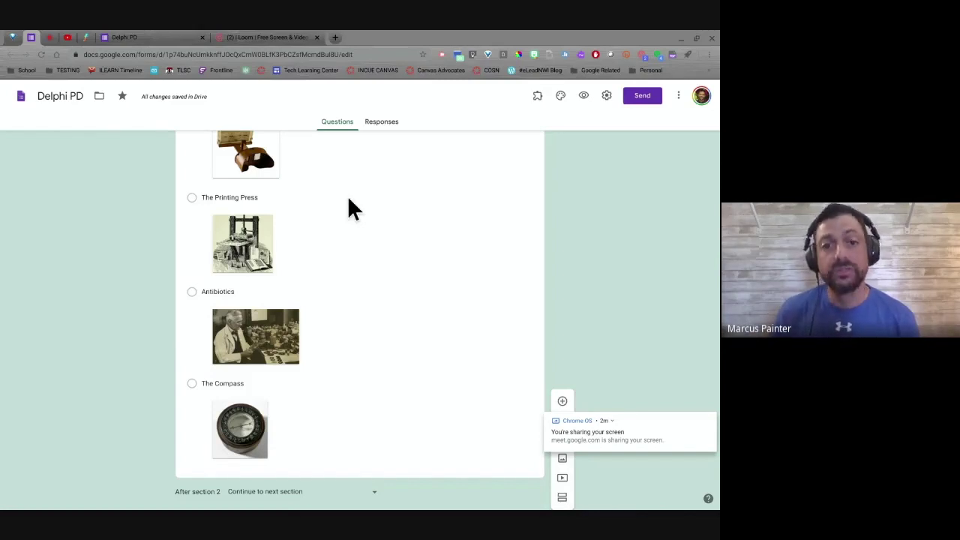
{"action": "scroll", "coordinate": [285, 235], "scroll_direction": "down", "scroll_amount": 2}
{"action": "scroll", "coordinate": [270, 225], "scroll_direction": "up", "scroll_amount": 1}
Review the Video Quiz Part 2 section and open Video Question 1 to inspect its checkbox answers and settings.
{"action": "scroll", "coordinate": [356, 219], "scroll_direction": "down", "scroll_amount": 10}
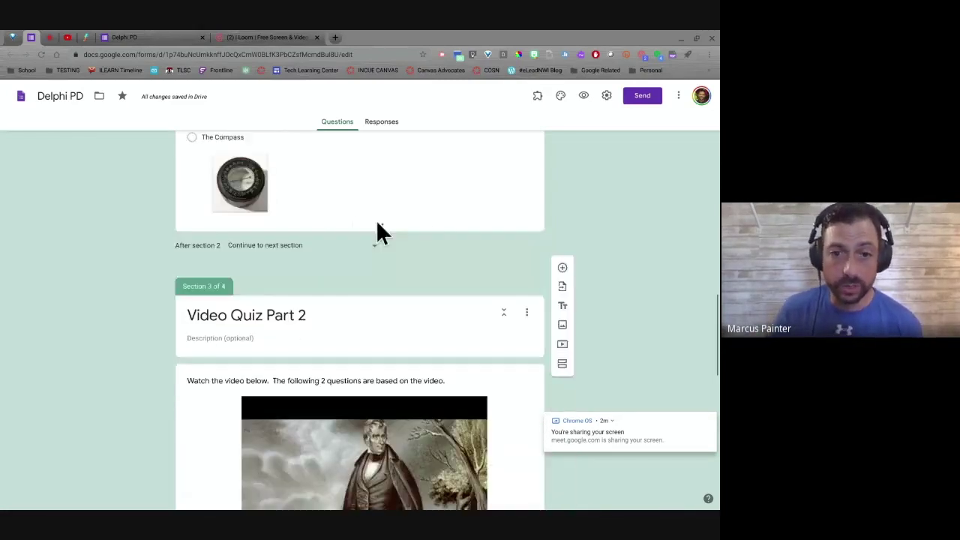
{"action": "scroll", "coordinate": [434, 227], "scroll_direction": "down", "scroll_amount": 6}
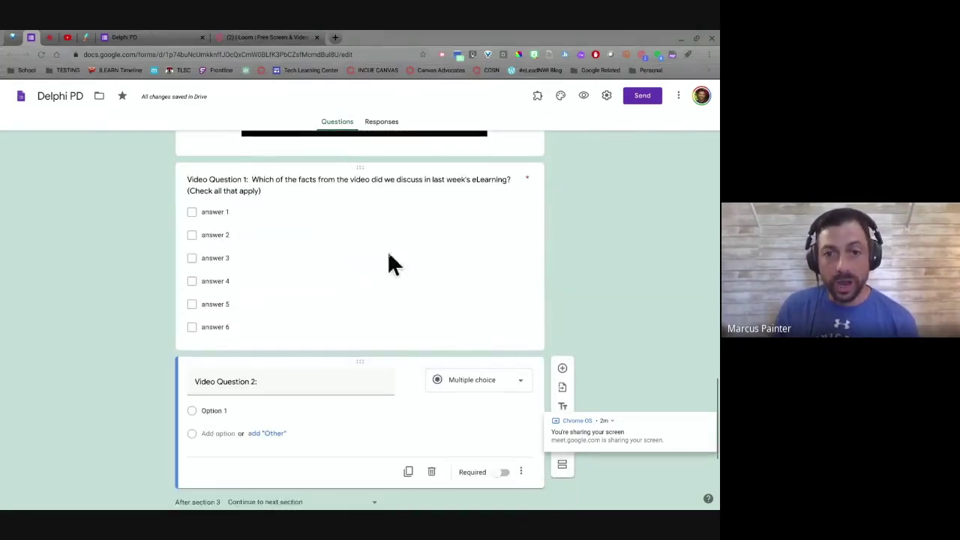
{"action": "left_click", "coordinate": [417, 285]}
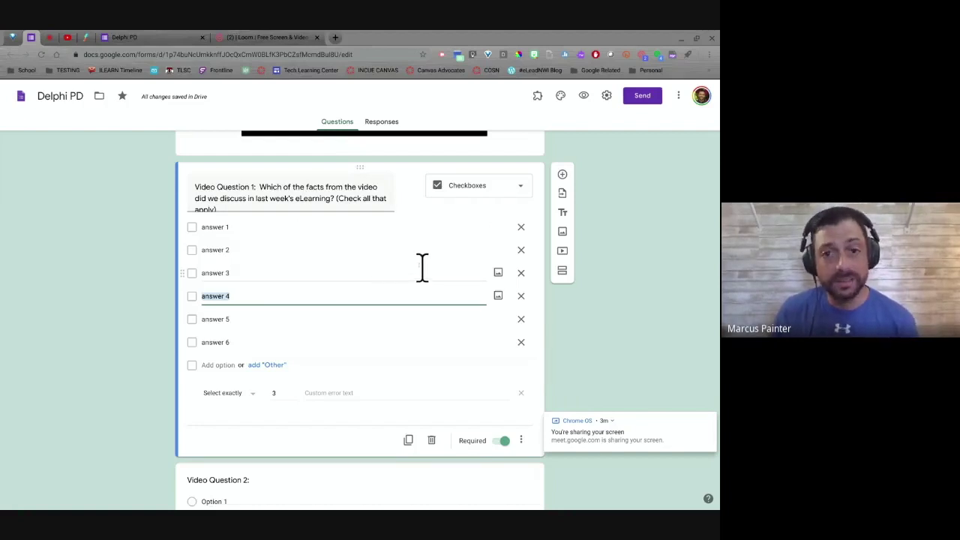
{"action": "scroll", "coordinate": [508, 302], "scroll_direction": "down", "scroll_amount": 2}
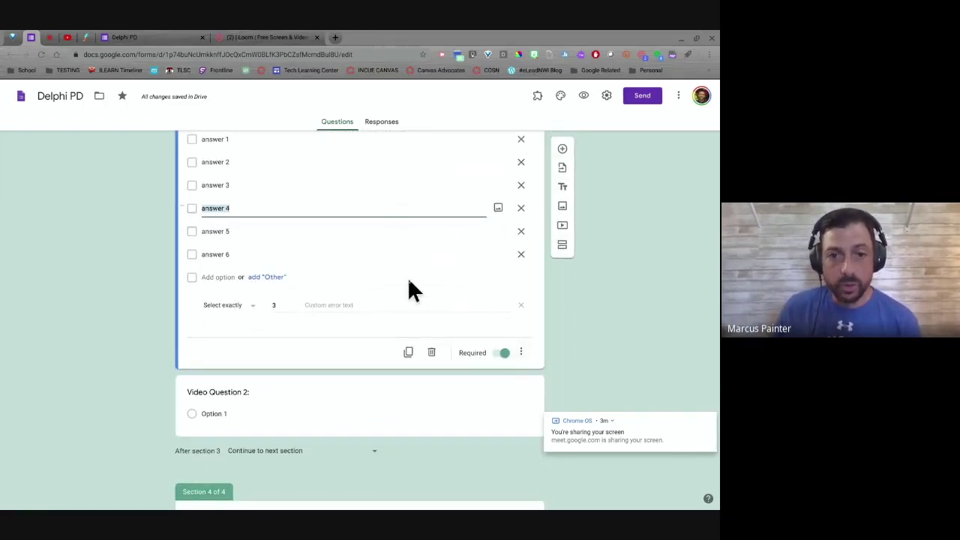
{"action": "scroll", "coordinate": [399, 204], "scroll_direction": "up", "scroll_amount": 3}
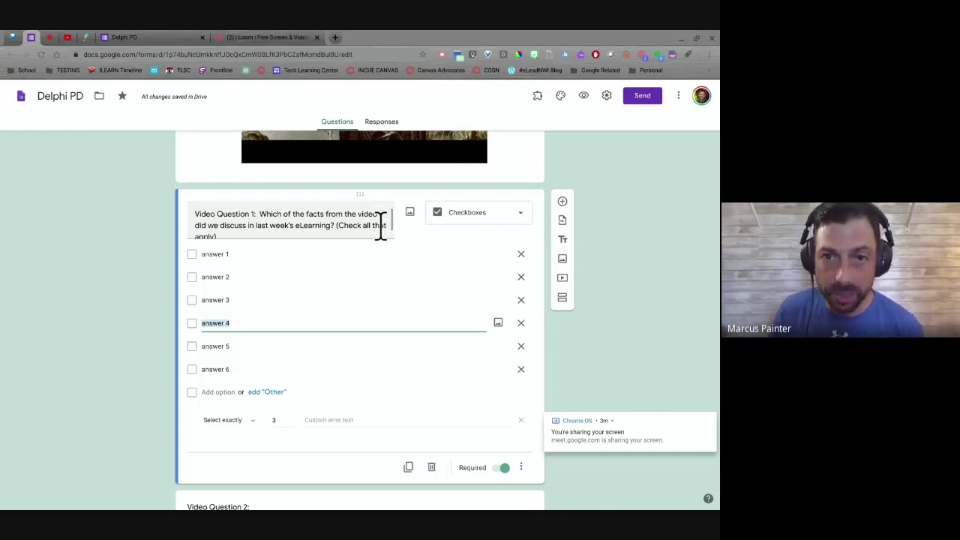
{"action": "scroll", "coordinate": [388, 305], "scroll_direction": "down", "scroll_amount": 1}
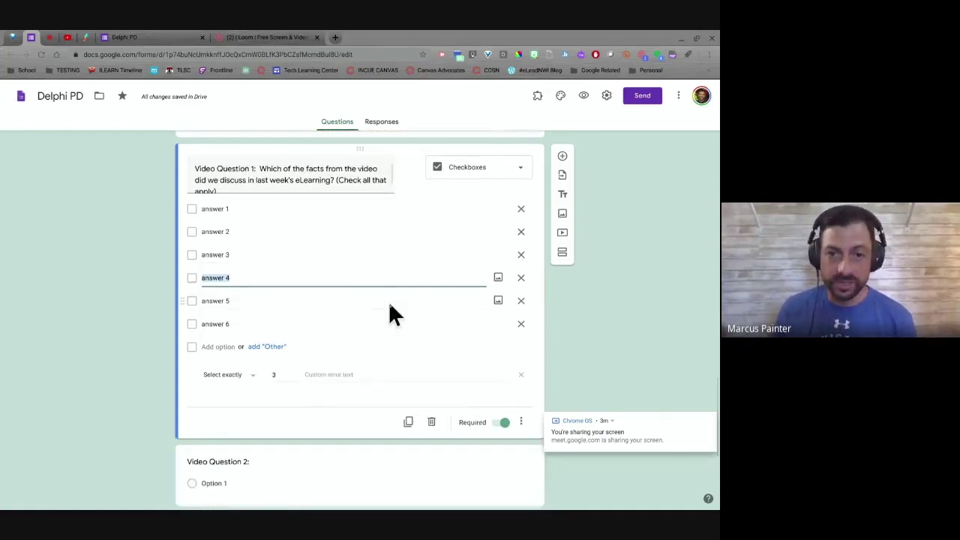
{"action": "scroll", "coordinate": [391, 301], "scroll_direction": "down", "scroll_amount": 1}
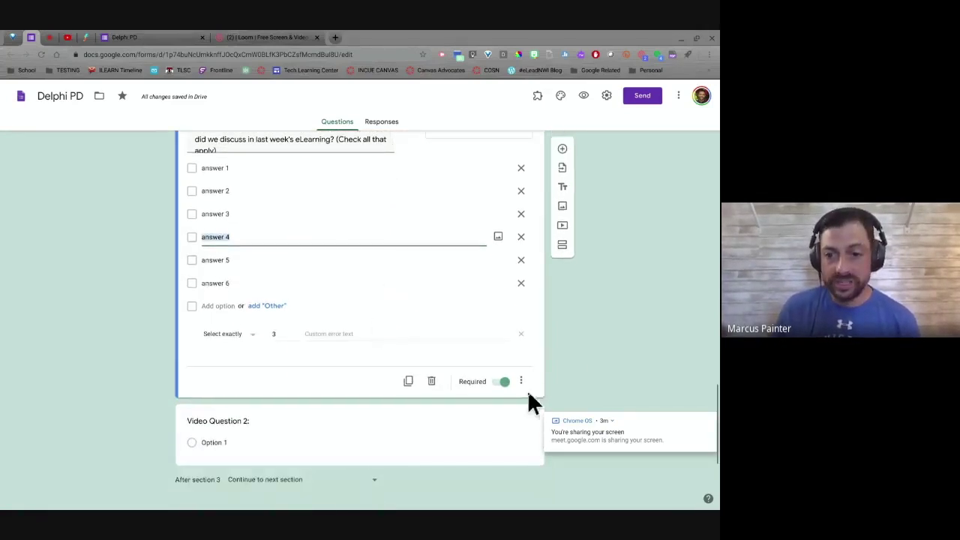
Inspect Video Question 1's response validation option and its rule types, choosing Select exactly.
{"action": "left_click", "coordinate": [521, 381]}
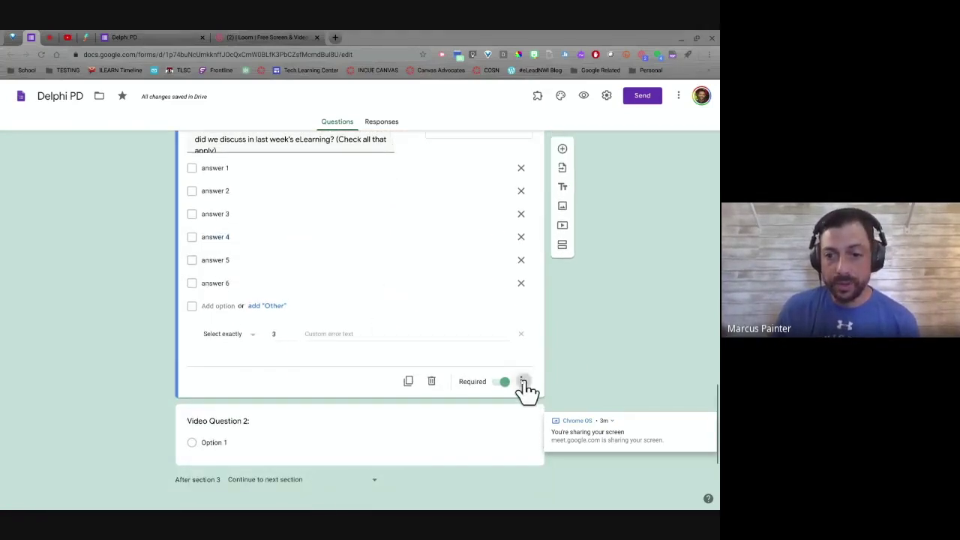
{"action": "left_click", "coordinate": [710, 419]}
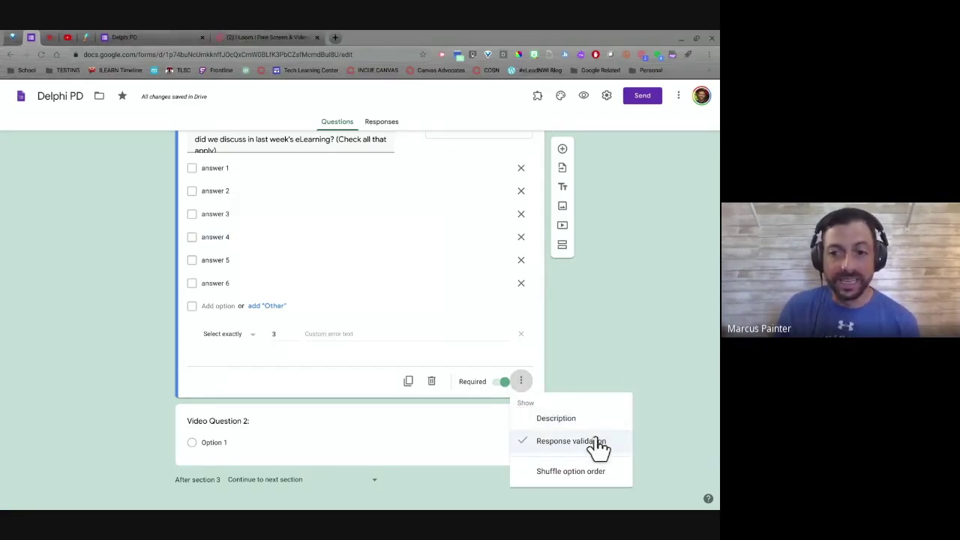
{"action": "left_click", "coordinate": [613, 350]}
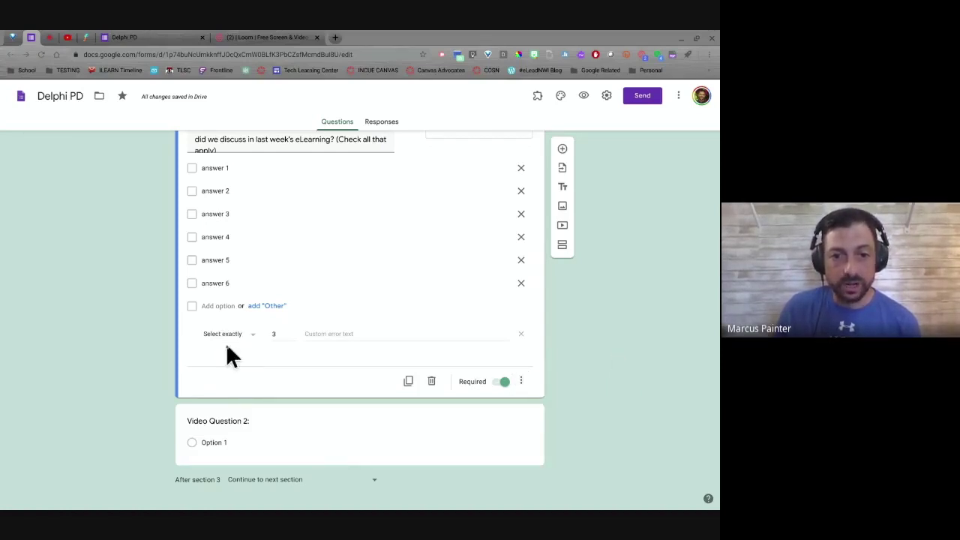
{"action": "left_click", "coordinate": [251, 341]}
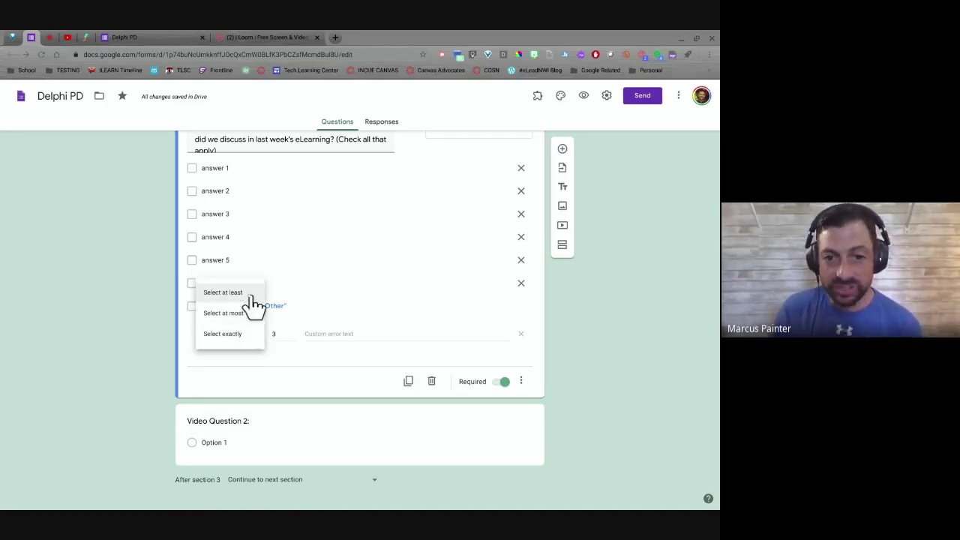
{"action": "left_click", "coordinate": [248, 337]}
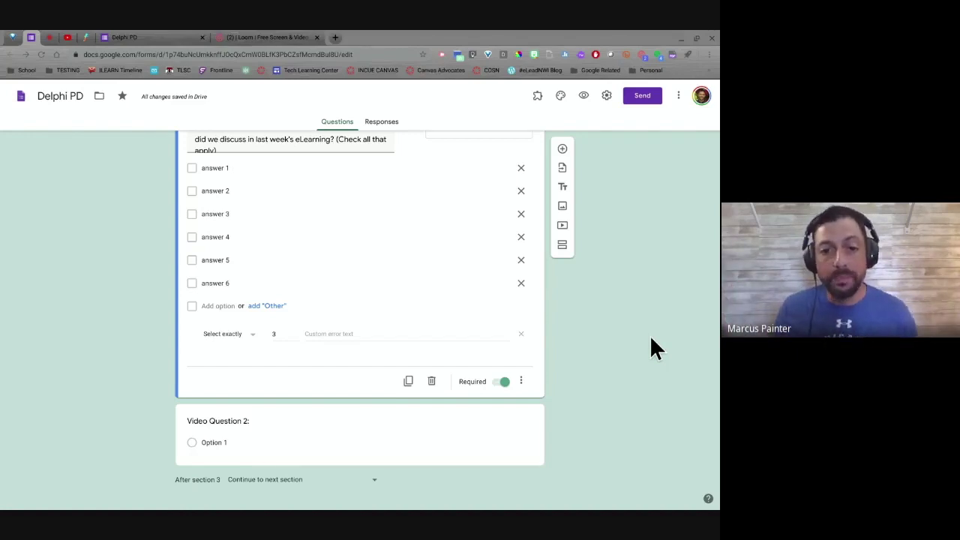
Review the Student Feedback section with its selfie upload and long-answer question.
{"action": "scroll", "coordinate": [608, 330], "scroll_direction": "down", "scroll_amount": 4}
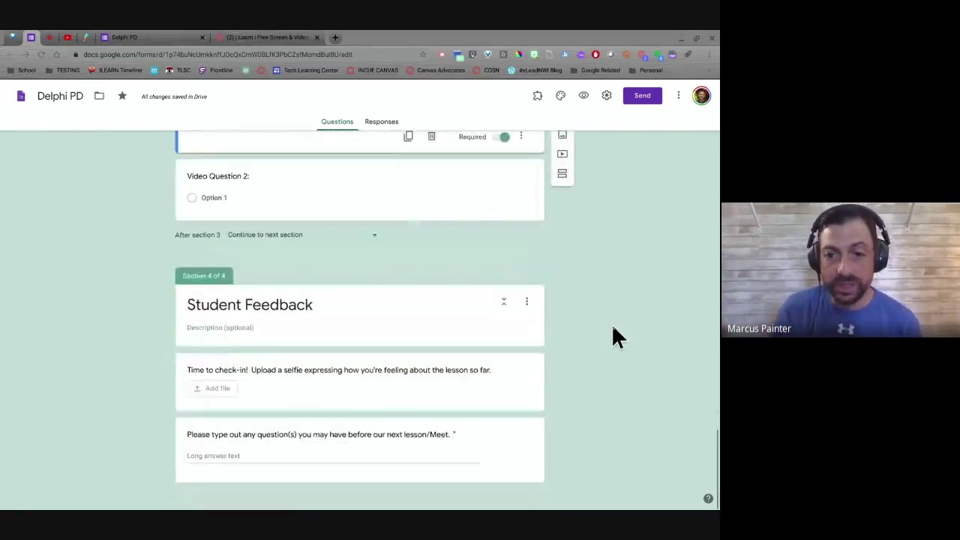
{"action": "scroll", "coordinate": [612, 329], "scroll_direction": "up", "scroll_amount": 1}
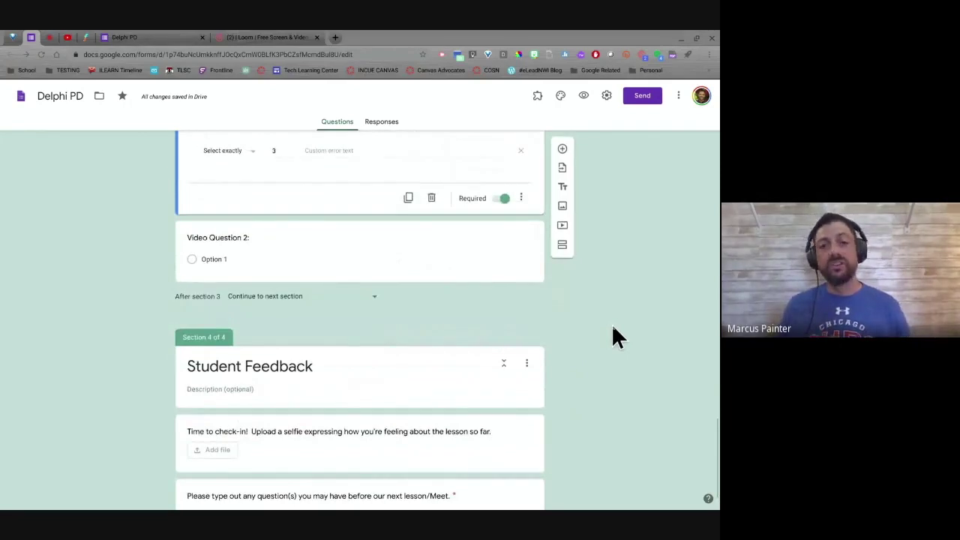
{"action": "scroll", "coordinate": [623, 330], "scroll_direction": "down", "scroll_amount": 1}
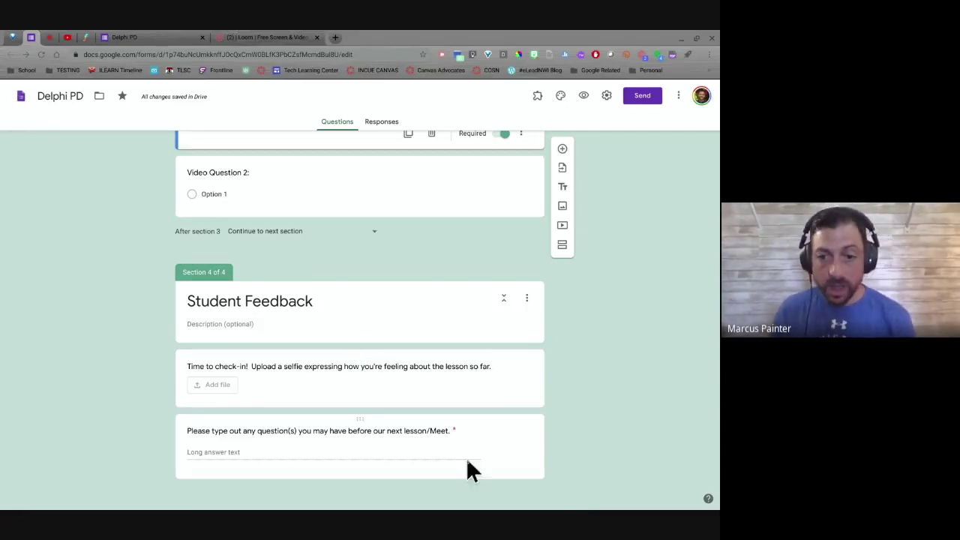
Return to the respondent view of the Delphi PD form and view its instructions page.
{"action": "scroll", "coordinate": [714, 292], "scroll_direction": "up", "scroll_amount": 8}
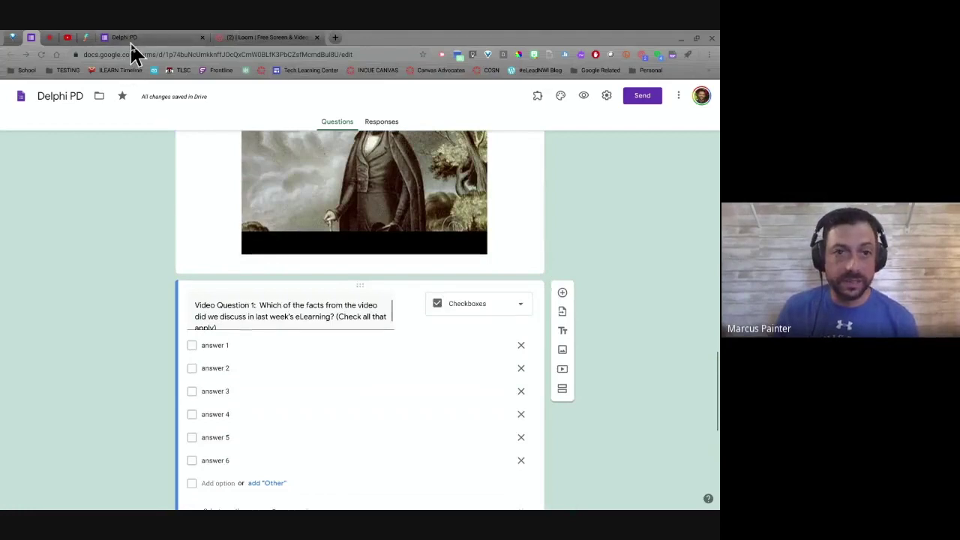
{"action": "left_click", "coordinate": [128, 39]}
{"action": "scroll", "coordinate": [630, 302], "scroll_direction": "down", "scroll_amount": 1}
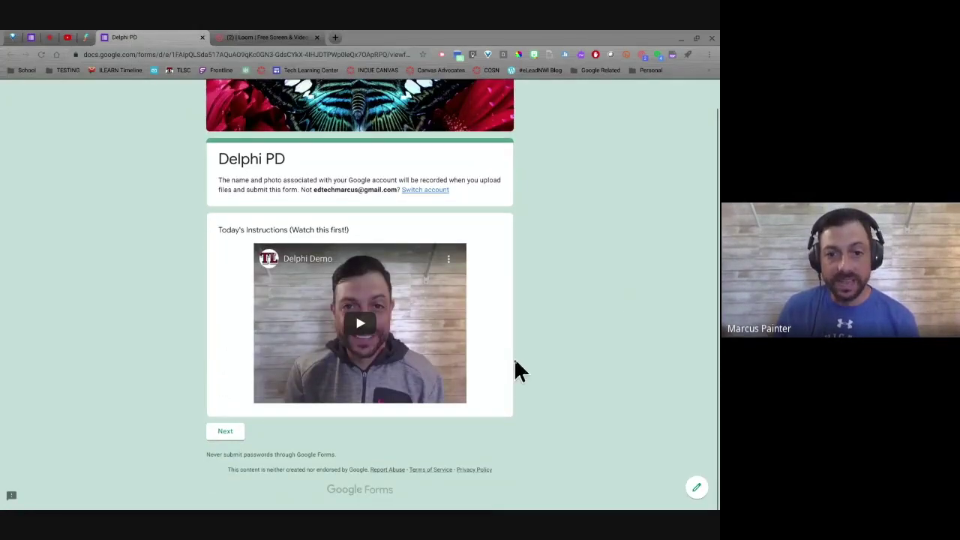
Advance through the respondent form from the instructions page past the unanswered image-based quiz questions to Video Quiz Part 2.
{"action": "left_click", "coordinate": [219, 433]}
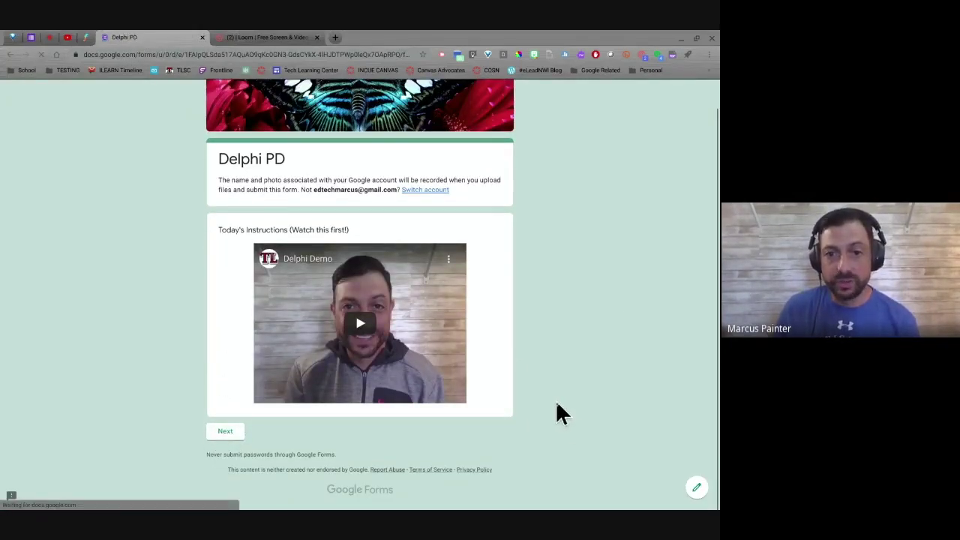
{"action": "scroll", "coordinate": [454, 353], "scroll_direction": "down", "scroll_amount": 5}
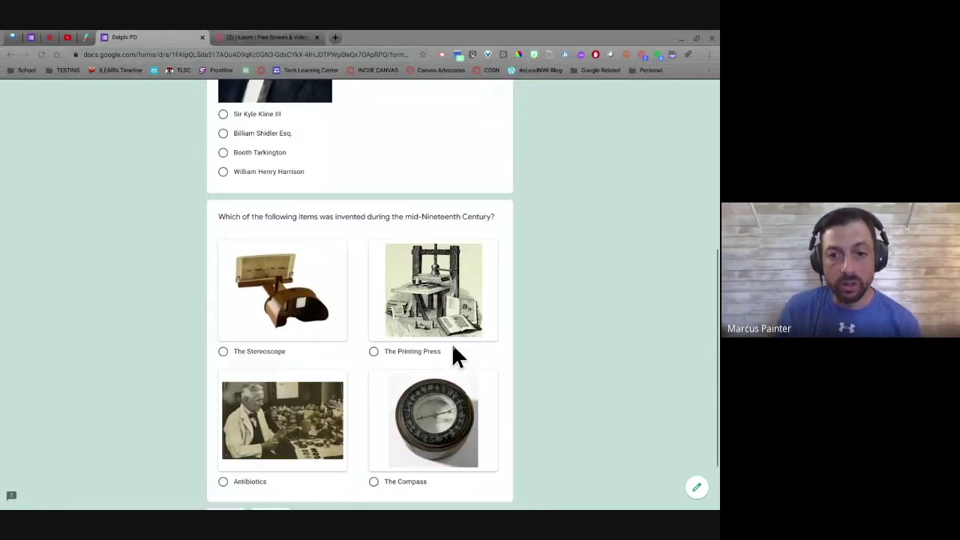
{"action": "scroll", "coordinate": [454, 353], "scroll_direction": "down", "scroll_amount": 3}
{"action": "left_click", "coordinate": [291, 429]}
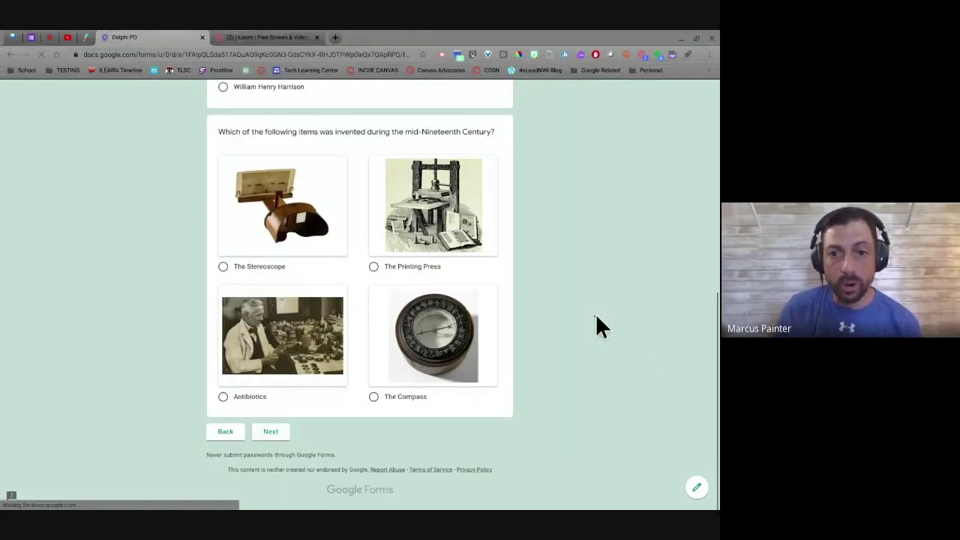
Review Video Quiz Part 2 and try to continue past it without answering the required Video Question 1.
{"action": "scroll", "coordinate": [553, 288], "scroll_direction": "down", "scroll_amount": 5}
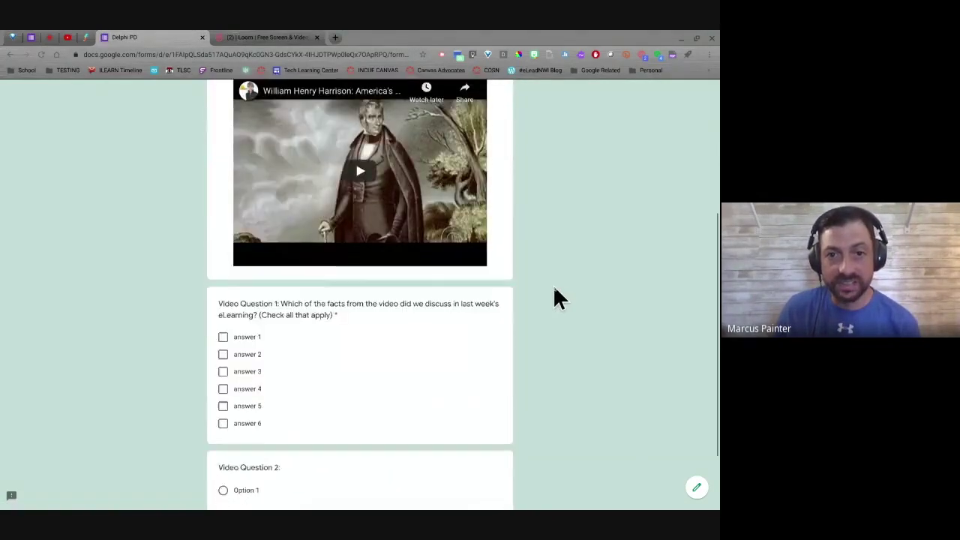
{"action": "scroll", "coordinate": [555, 288], "scroll_direction": "down", "scroll_amount": 3}
{"action": "left_click", "coordinate": [270, 431]}
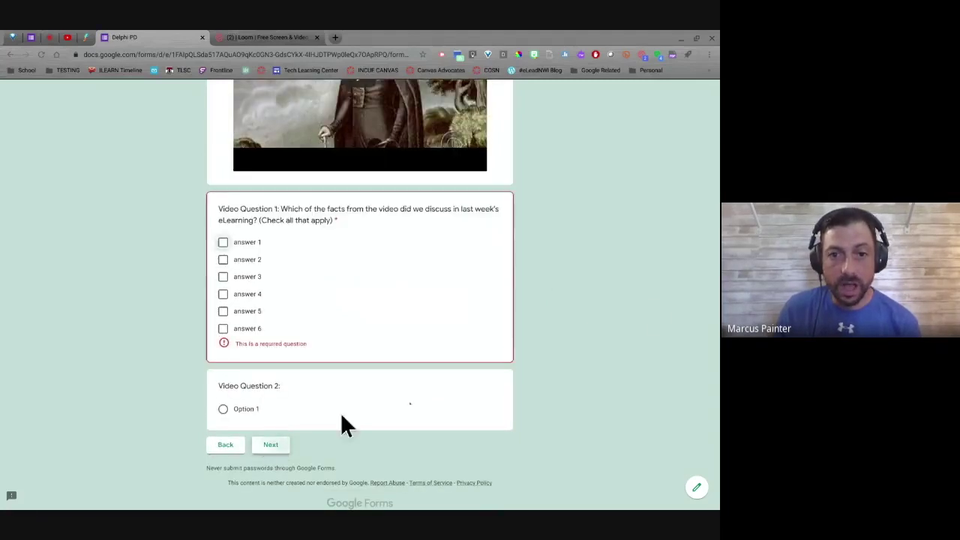
{"action": "scroll", "coordinate": [651, 310], "scroll_direction": "up", "scroll_amount": 3}
{"action": "scroll", "coordinate": [651, 310], "scroll_direction": "up", "scroll_amount": 1}
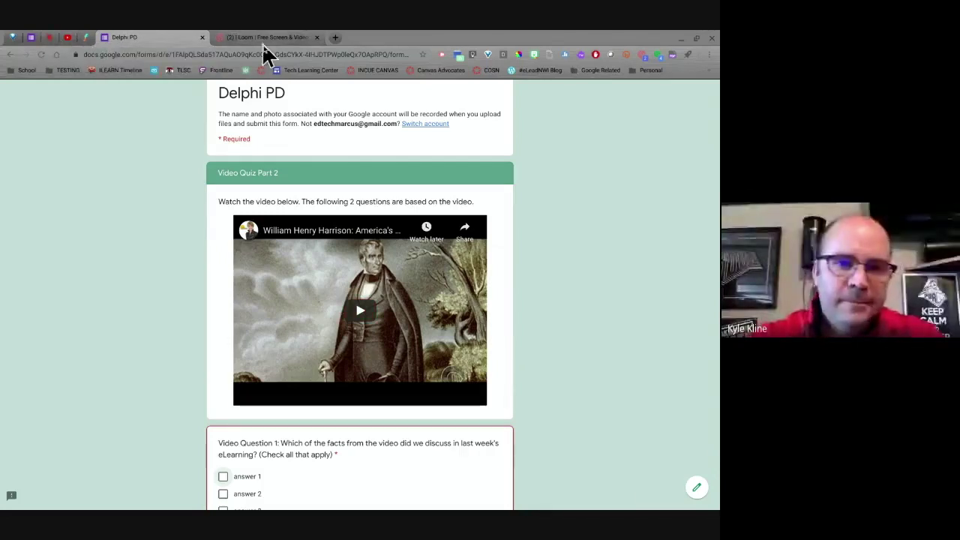
Switch to the Google Meet call and open the presentation options for the shared screen.
{"action": "left_click", "coordinate": [86, 41]}
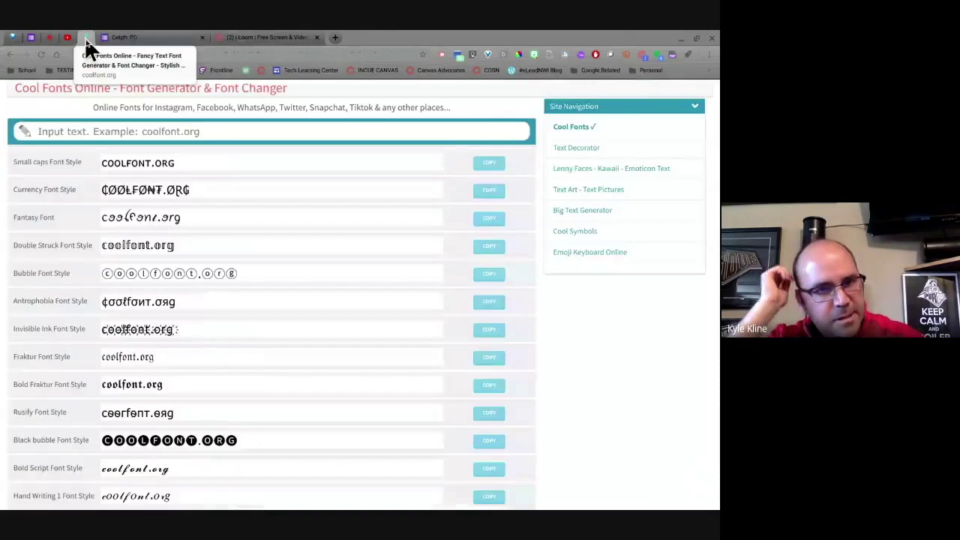
{"action": "left_click", "coordinate": [47, 37]}
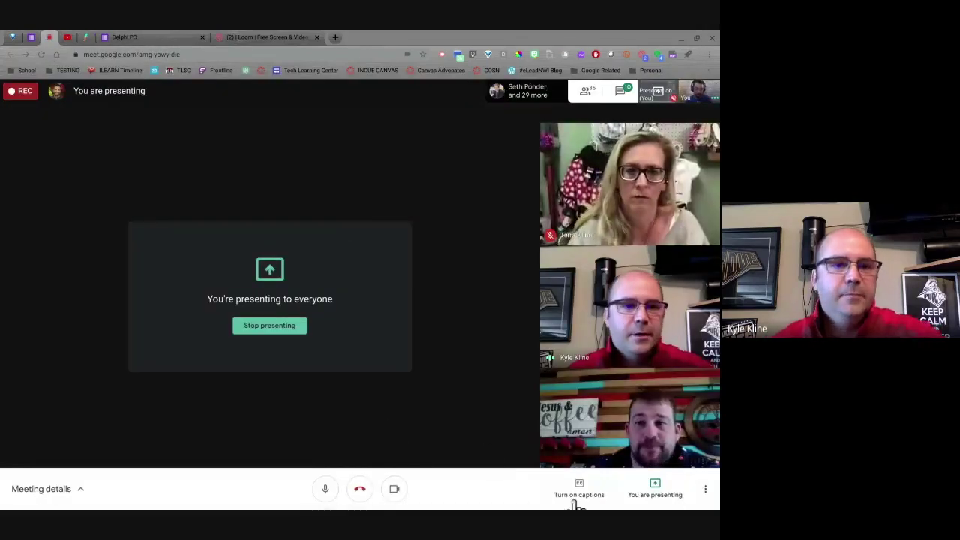
{"action": "left_click", "coordinate": [655, 491]}
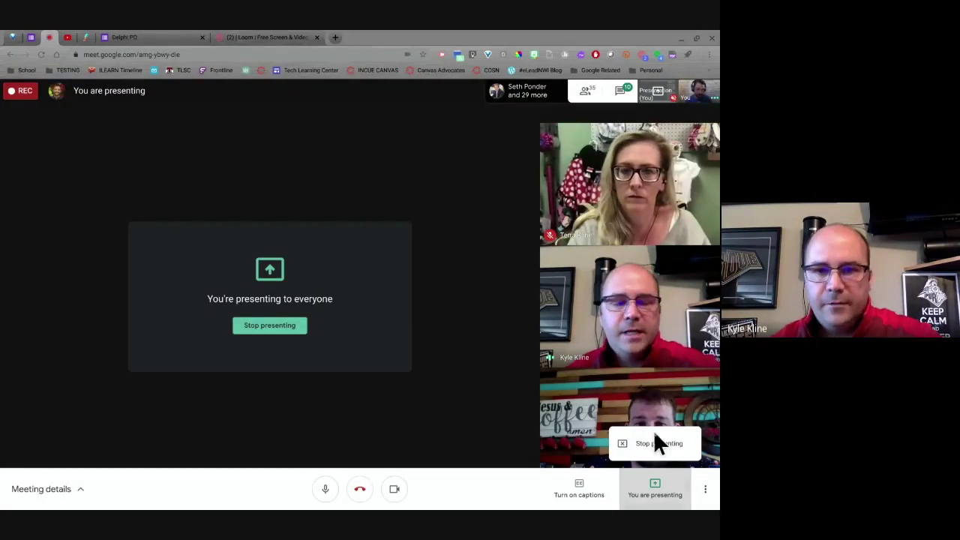